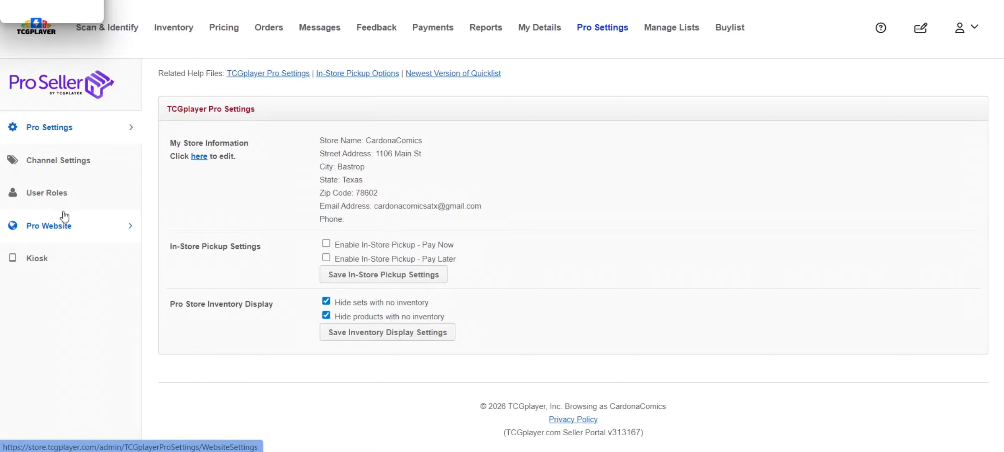
Open the Pro Website customization settings and review the site name, logo, favicon, theme, accent color and available fonts
click(64, 230)
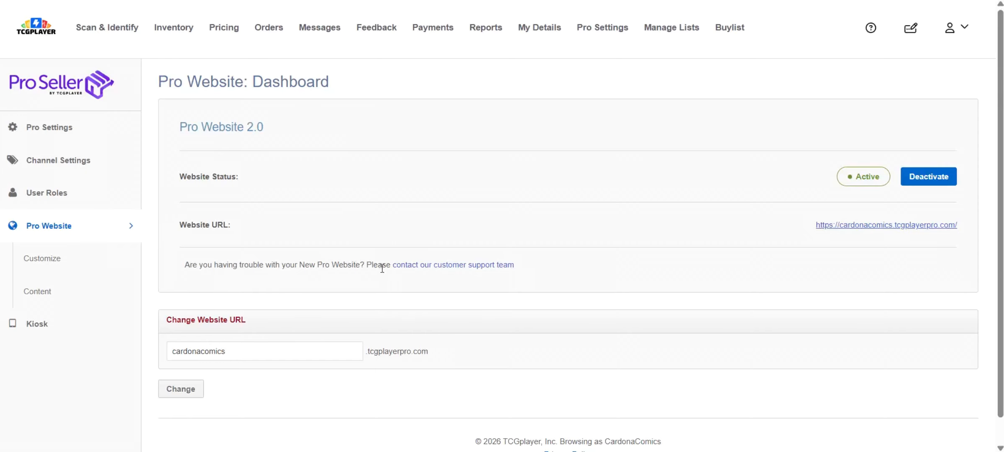
click(34, 256)
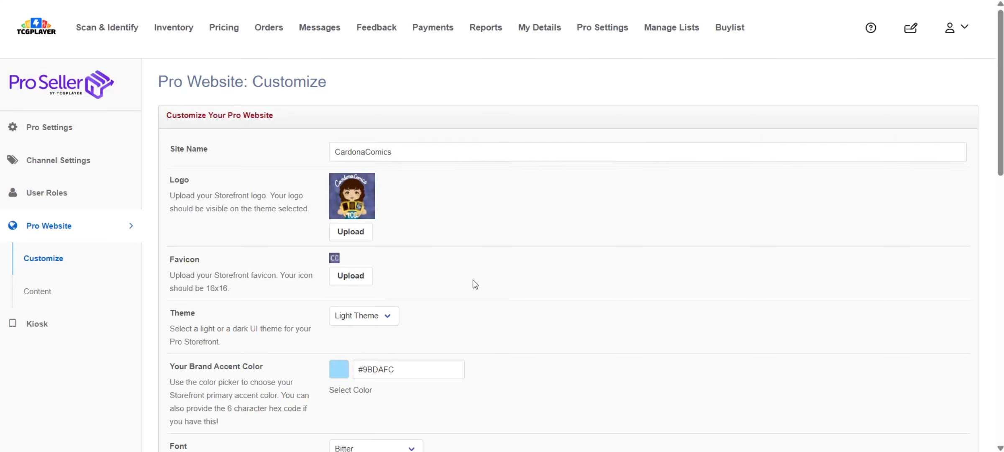
scroll(253, 113, down, 1)
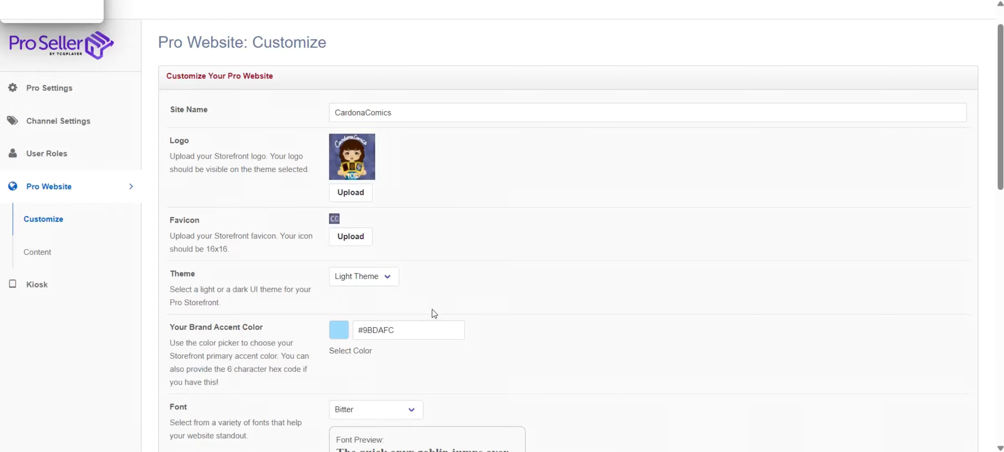
scroll(449, 277, down, 2)
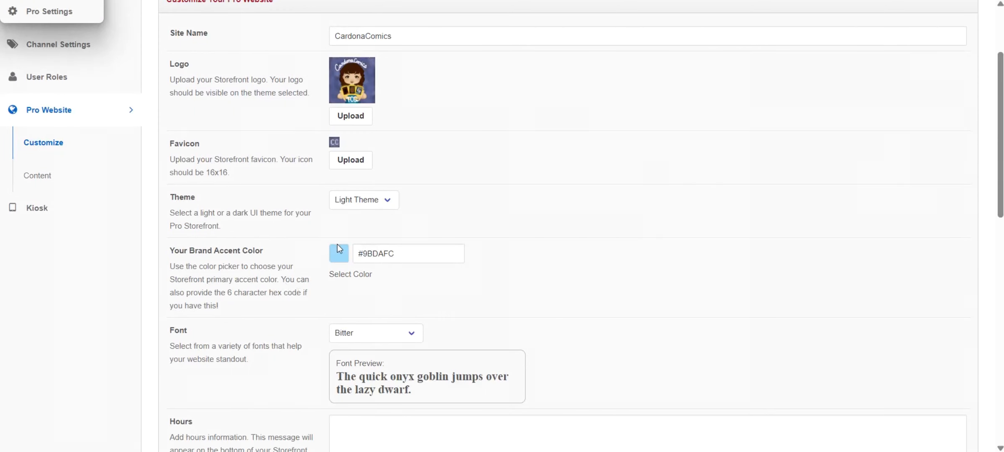
scroll(373, 285, down, 2)
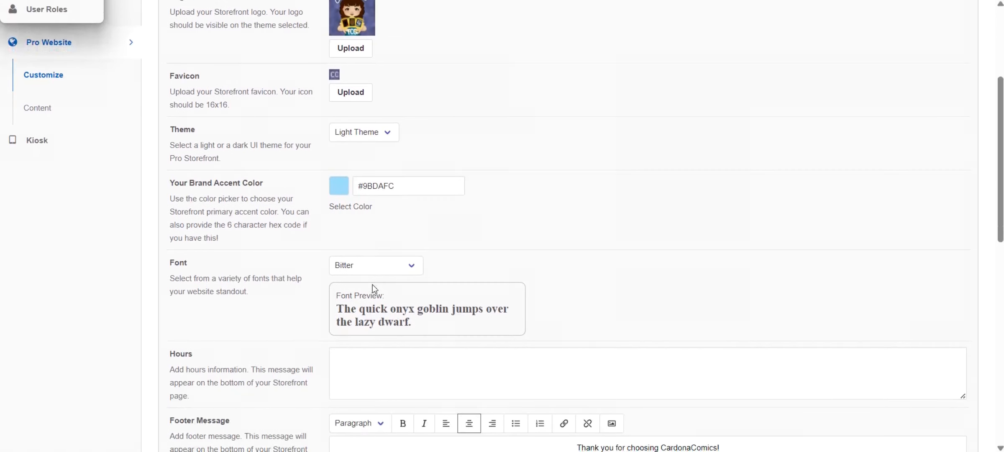
scroll(375, 240, down, 2)
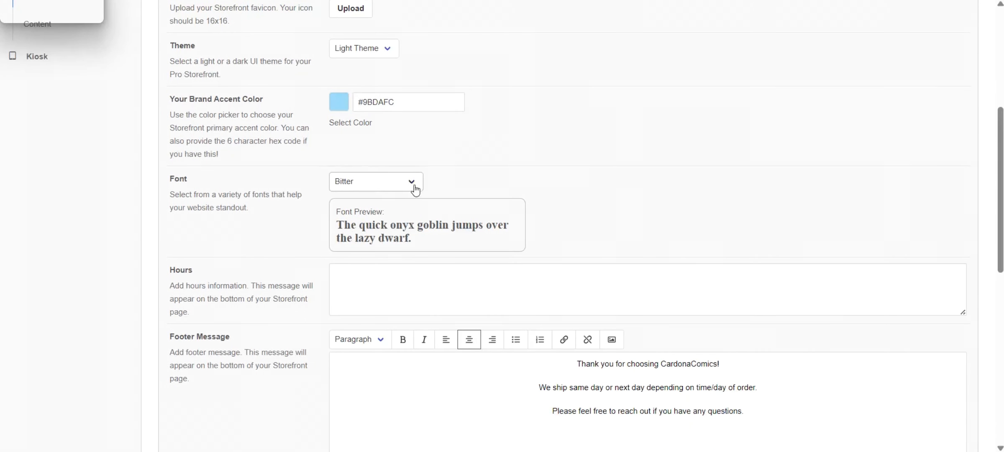
click(415, 186)
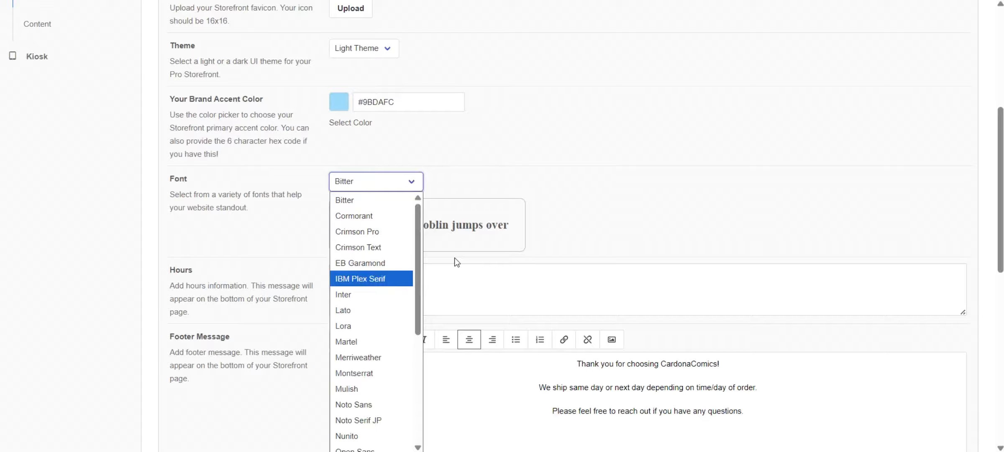
click(495, 175)
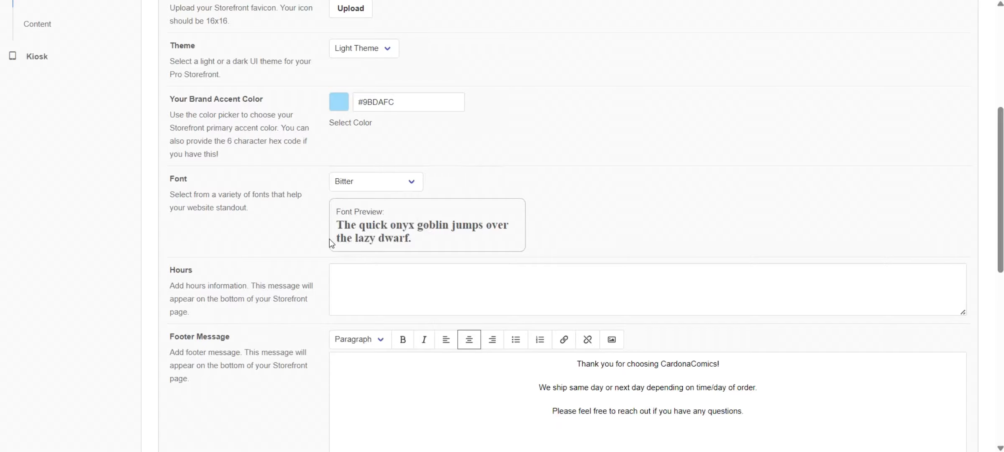
Review the hours, footer message and social media link settings of the Pro Website
scroll(271, 235, down, 2)
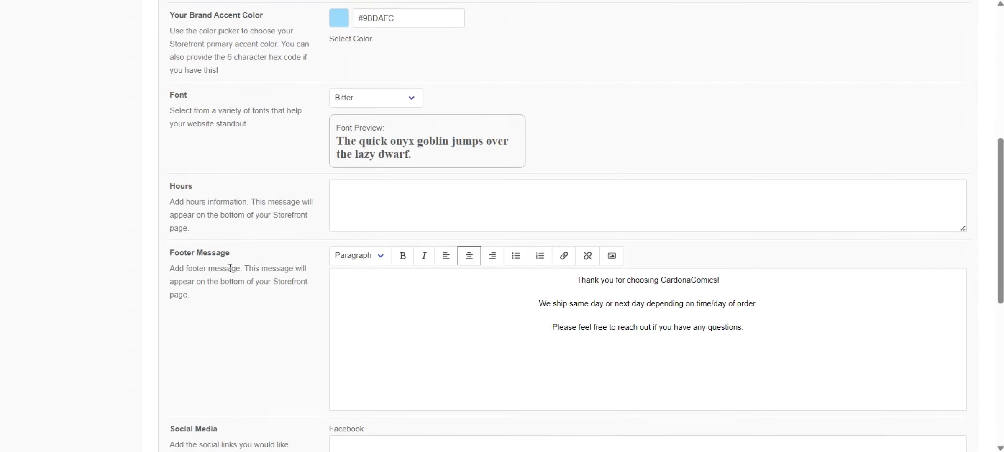
scroll(230, 268, down, 3)
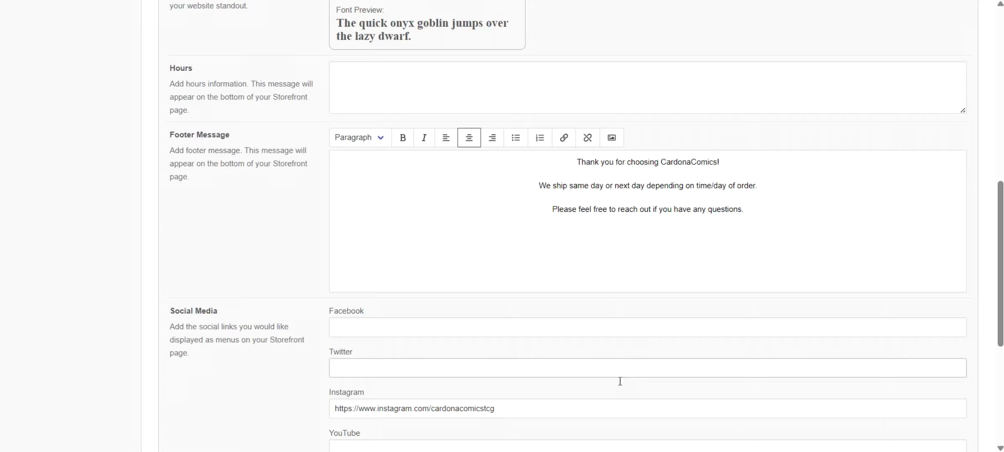
scroll(618, 418, down, 2)
scroll(540, 318, down, 3)
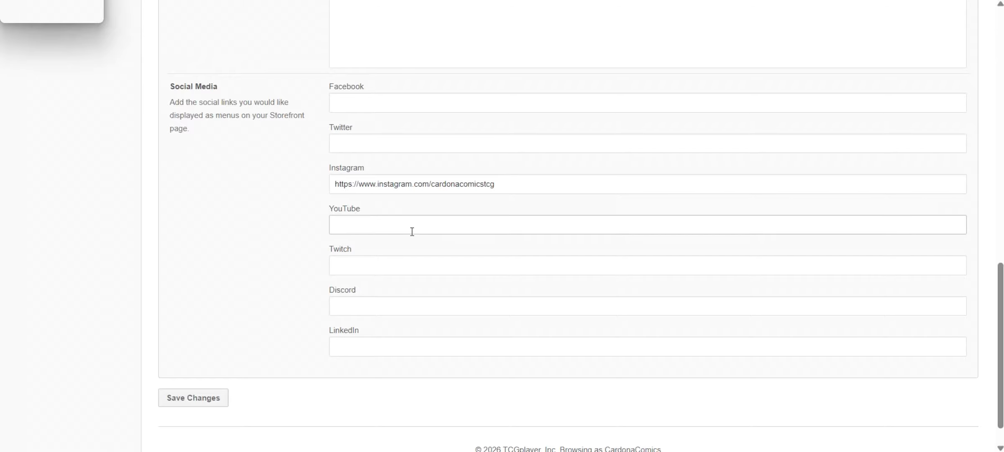
scroll(413, 231, up, 15)
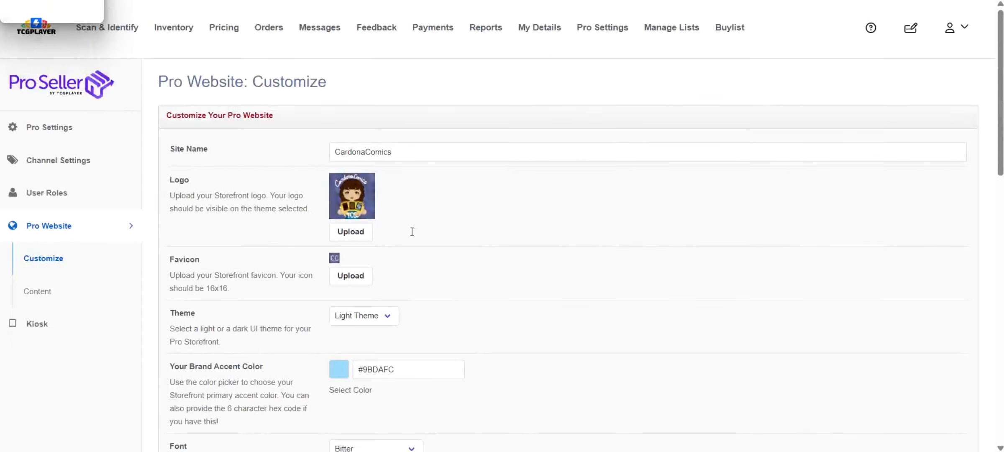
Open the Starting Town home page from the Pro Website content list and look over its custom banners
click(65, 291)
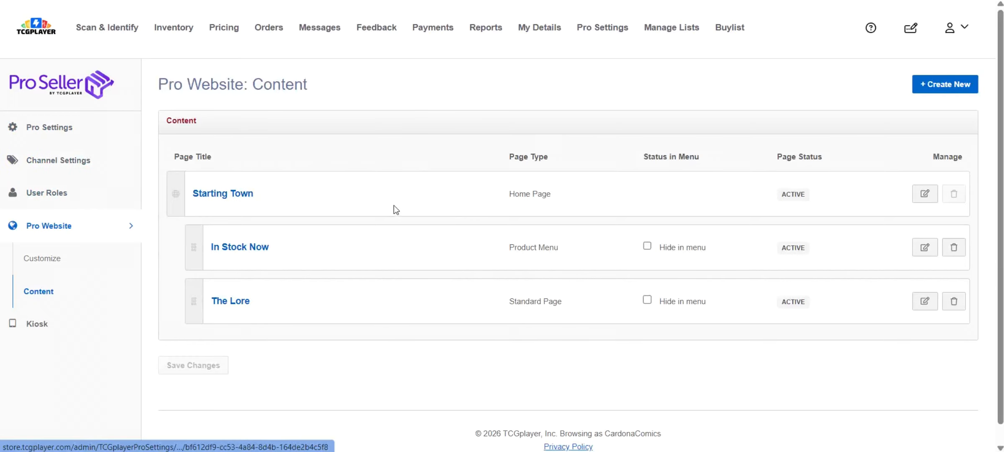
click(236, 194)
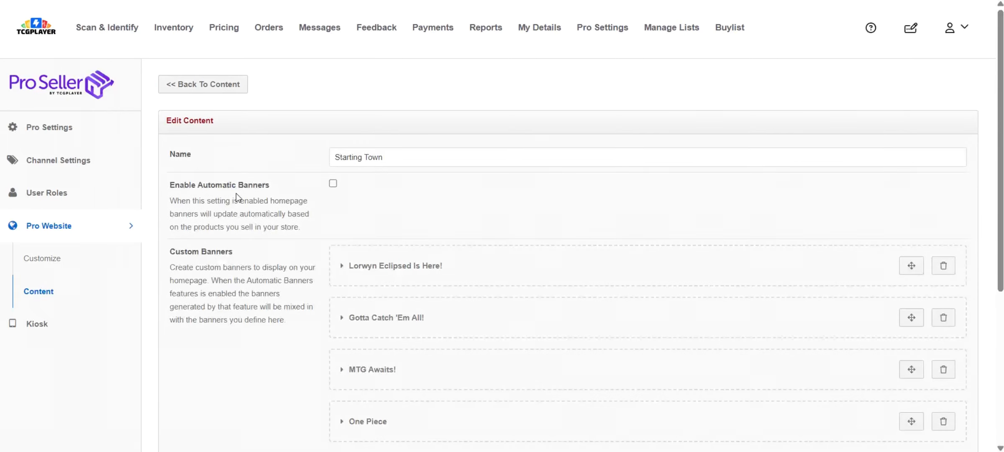
scroll(236, 194, down, 2)
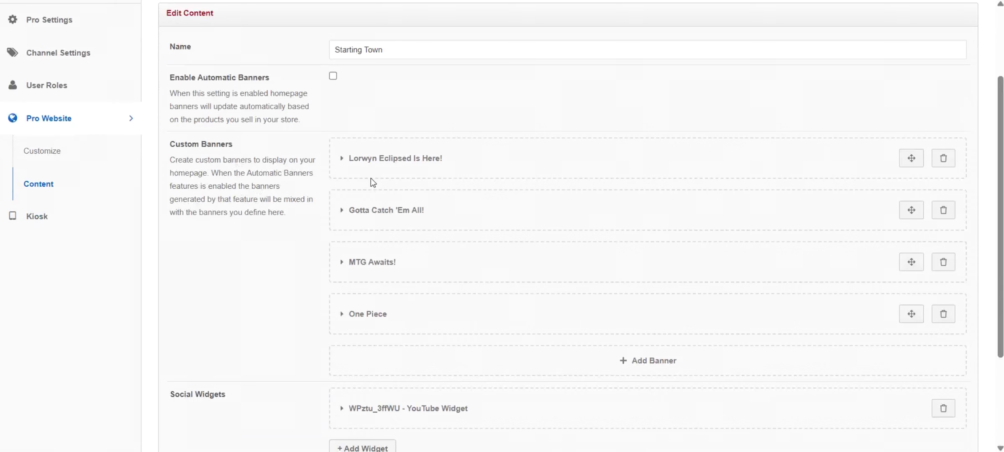
Expand the Lorwyn Eclipsed banner and examine its headline, description, button text, button URL and background image
click(342, 159)
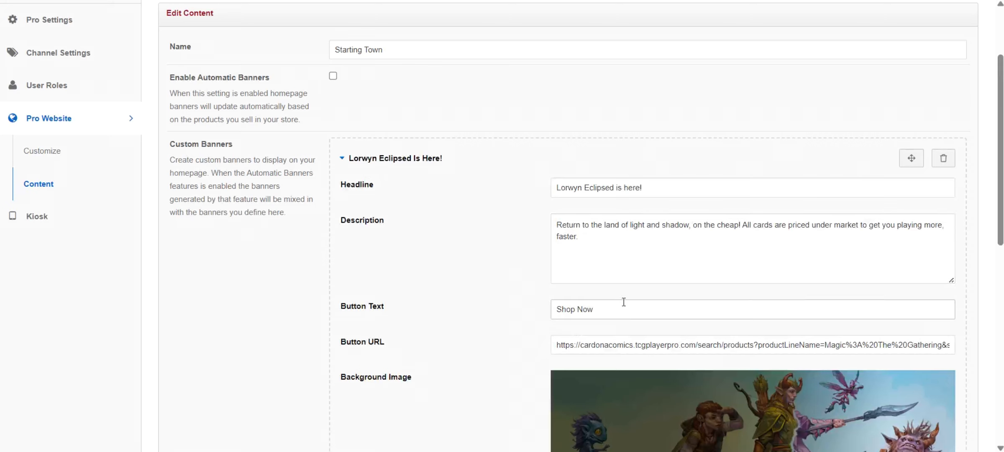
scroll(521, 328, down, 3)
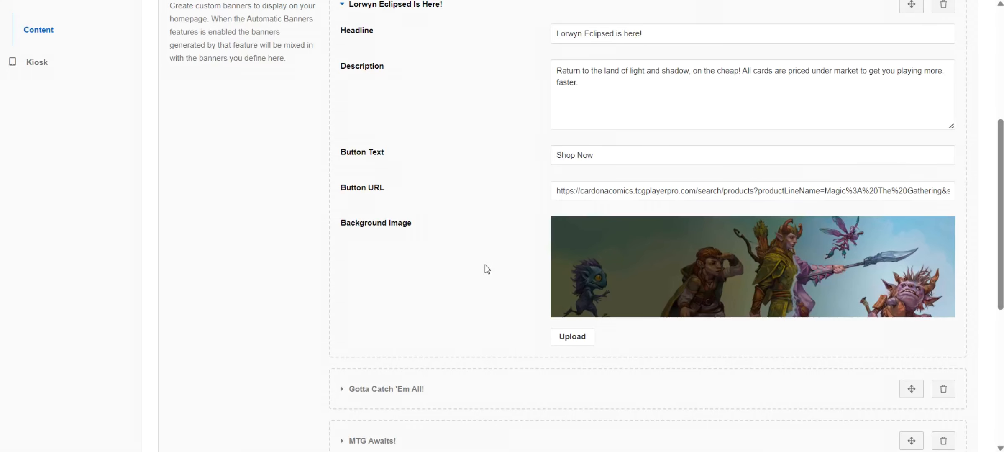
scroll(485, 264, down, 5)
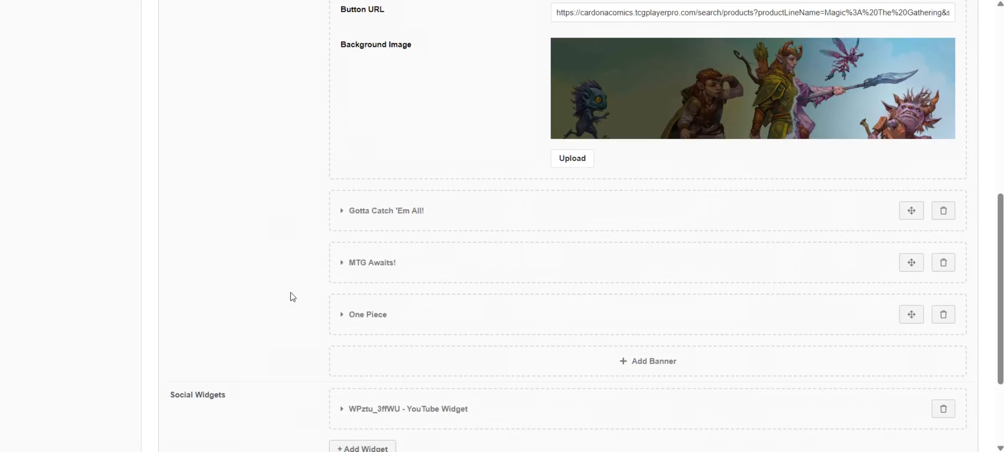
scroll(291, 275, down, 1)
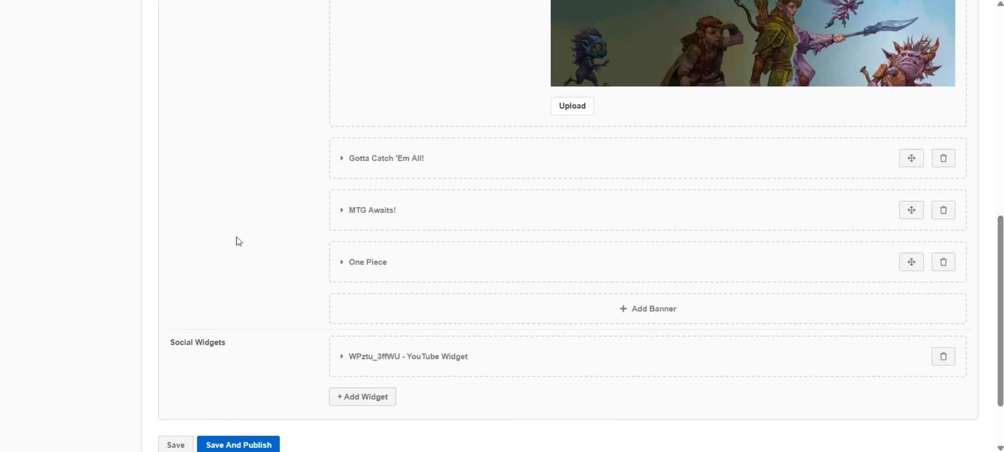
scroll(235, 239, down, 2)
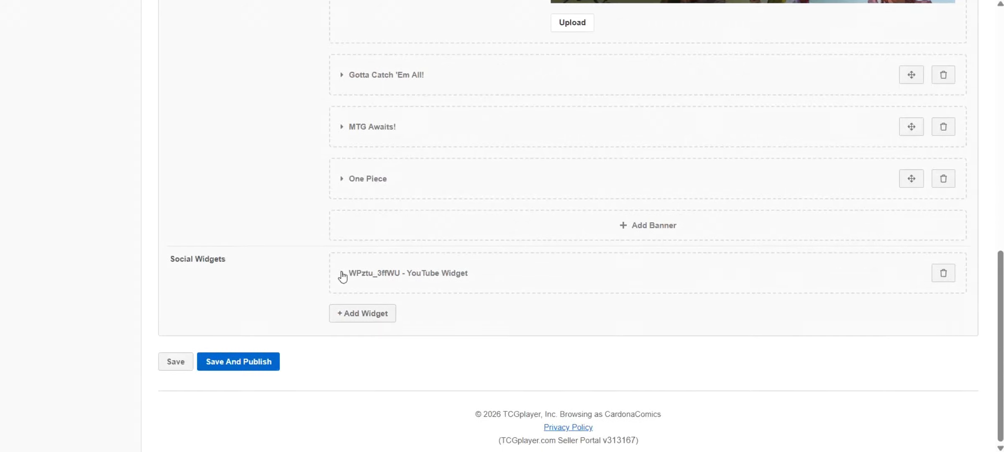
Expand the YouTube social widget to view its fields and check which widget types can be added
click(343, 274)
scroll(342, 275, down, 2)
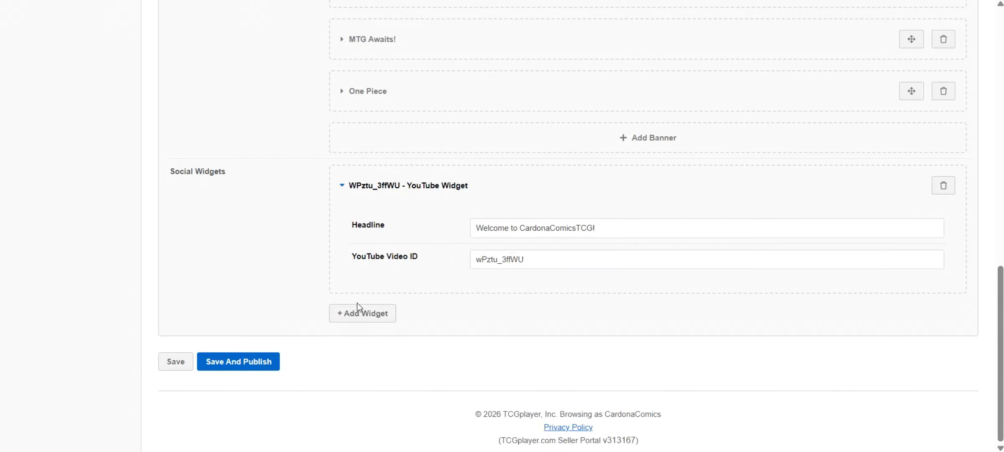
click(356, 320)
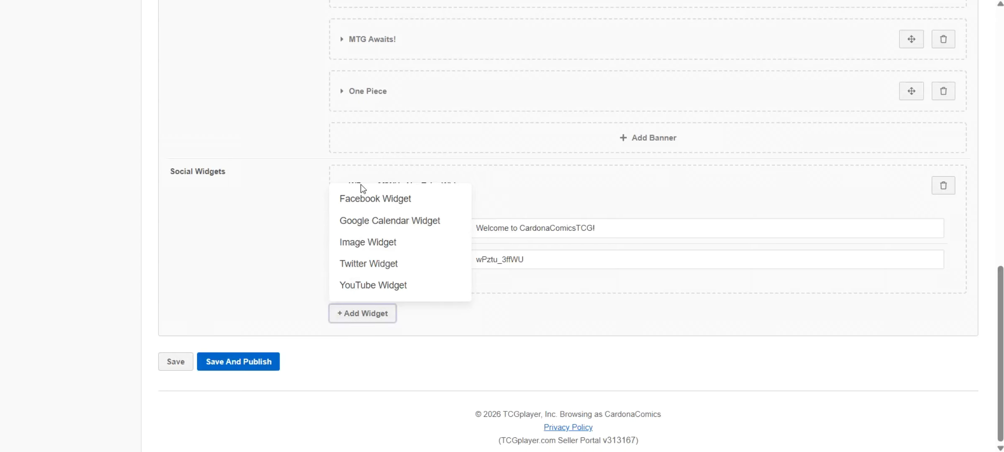
click(273, 254)
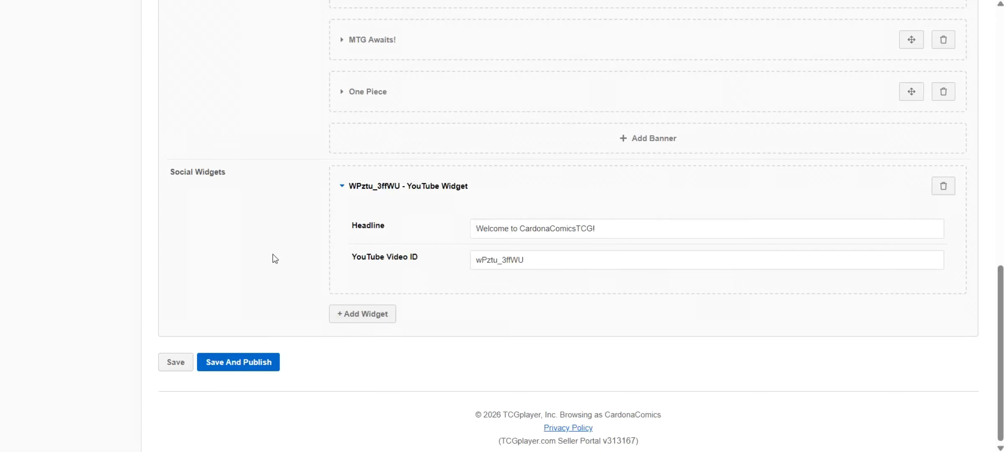
Leave the home page editor and open the Kiosk section
scroll(273, 254, up, 15)
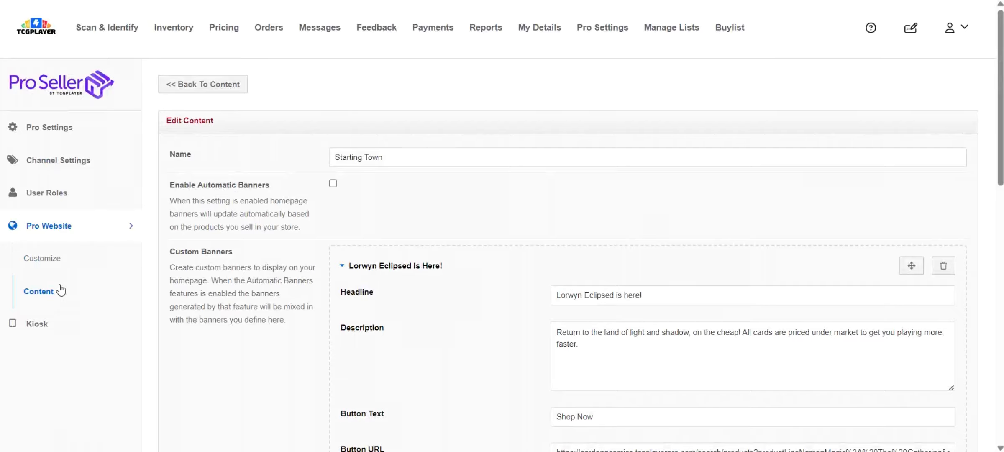
click(58, 328)
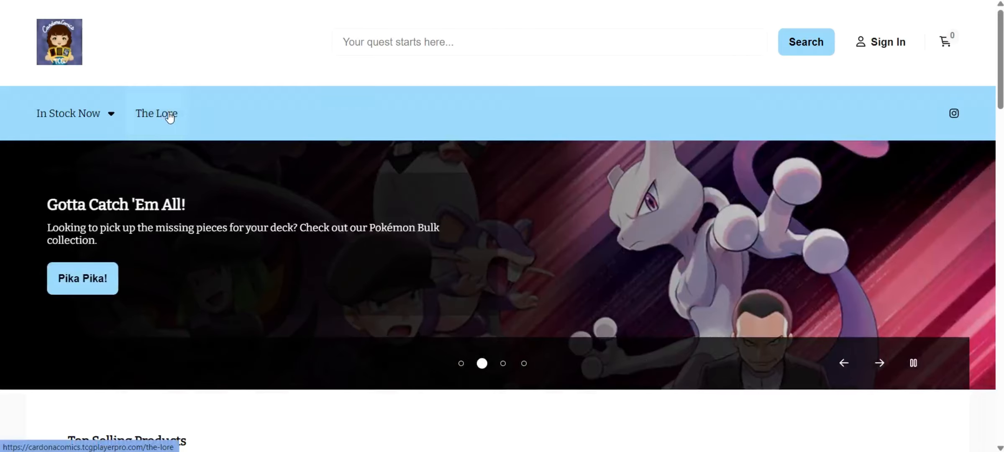
View The Lore page on the live storefront and return to the storefront home page
click(169, 117)
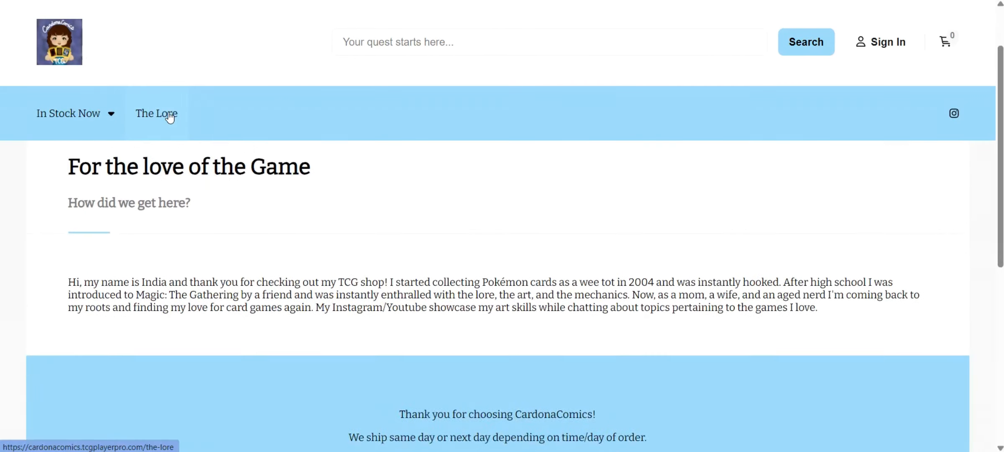
click(87, 120)
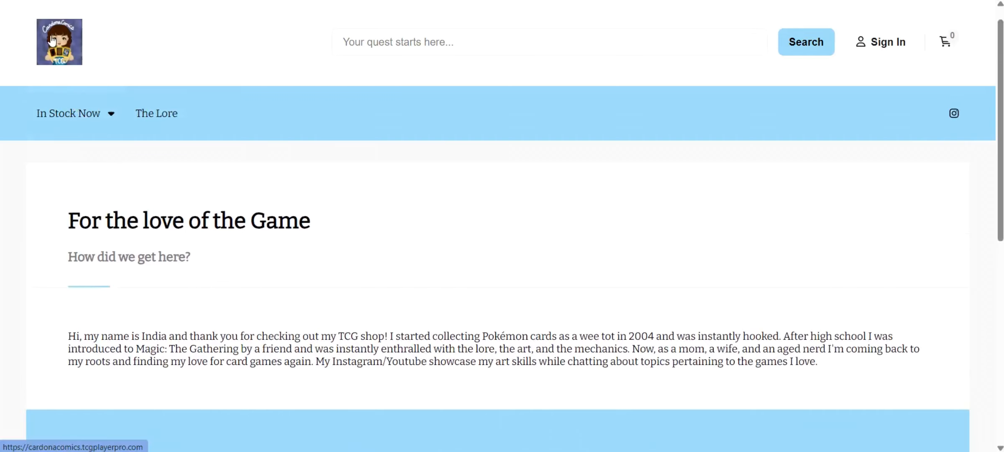
click(52, 40)
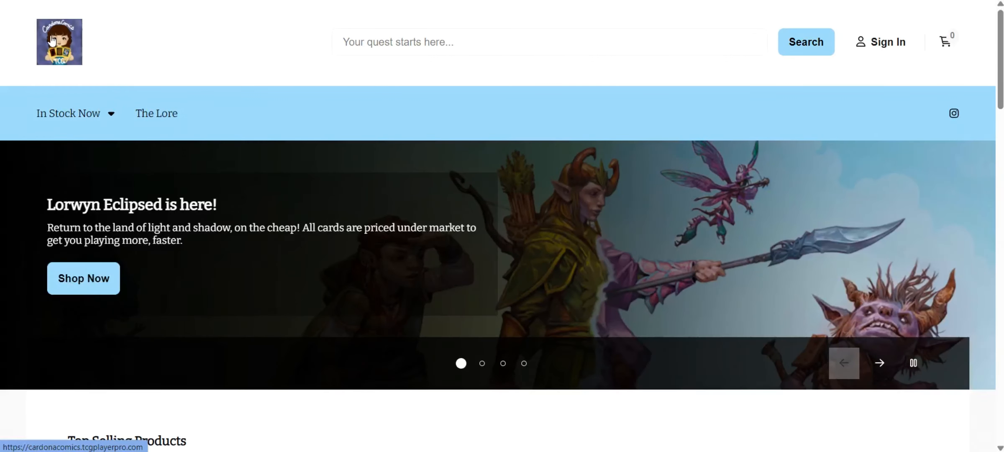
Examine the storefront home page, including top sellers, latest releases, the welcome video, footer message and contact links
scroll(404, 172, down, 6)
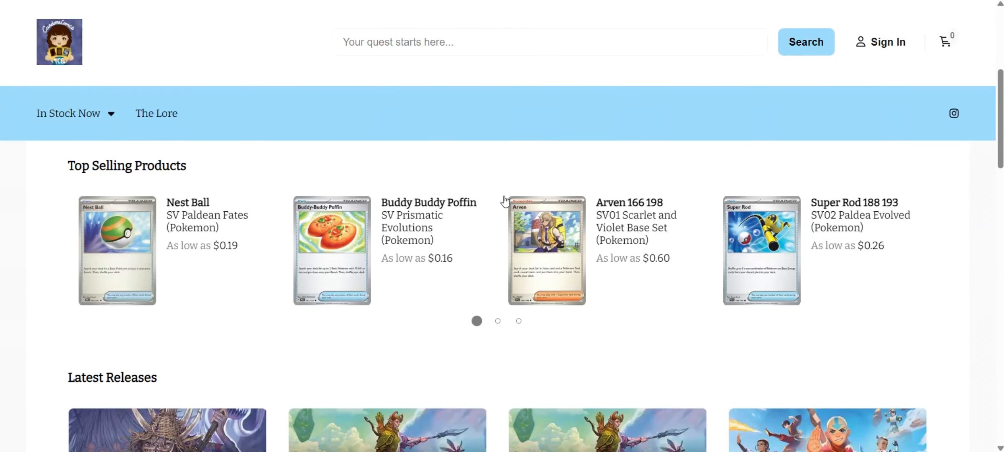
scroll(504, 201, down, 5)
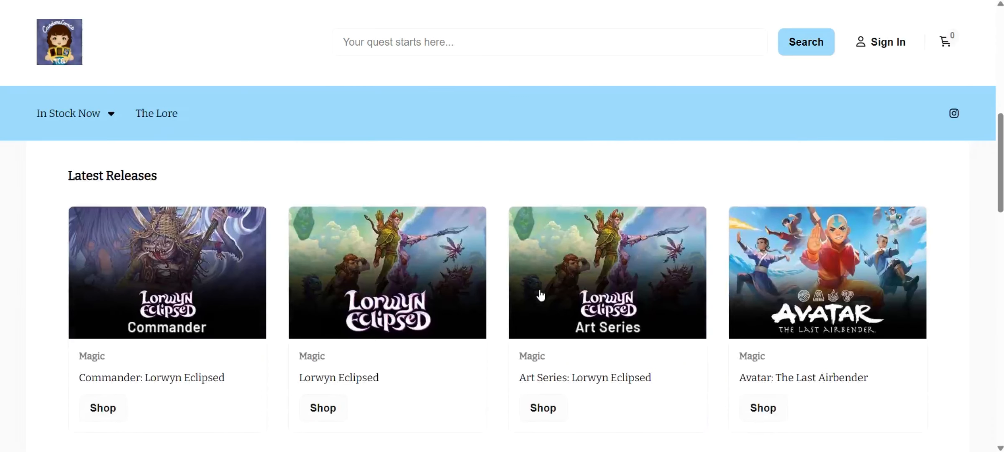
scroll(345, 316, down, 10)
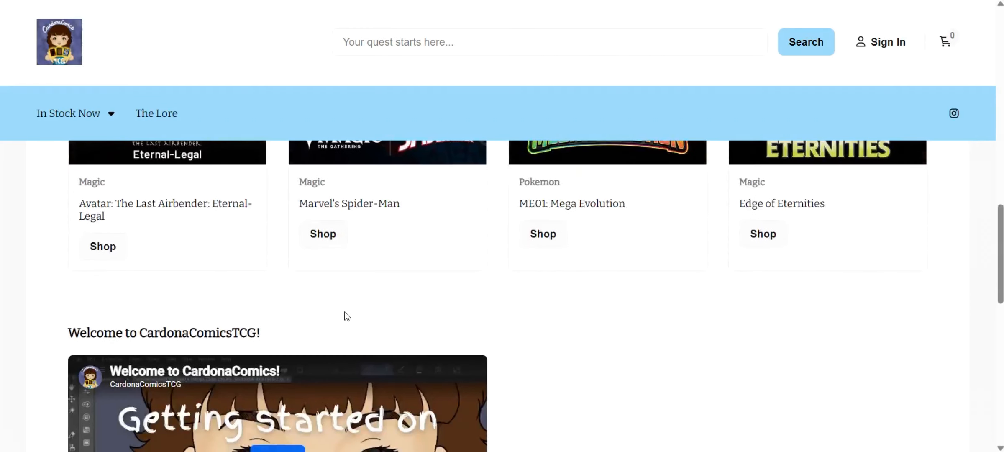
scroll(344, 317, down, 3)
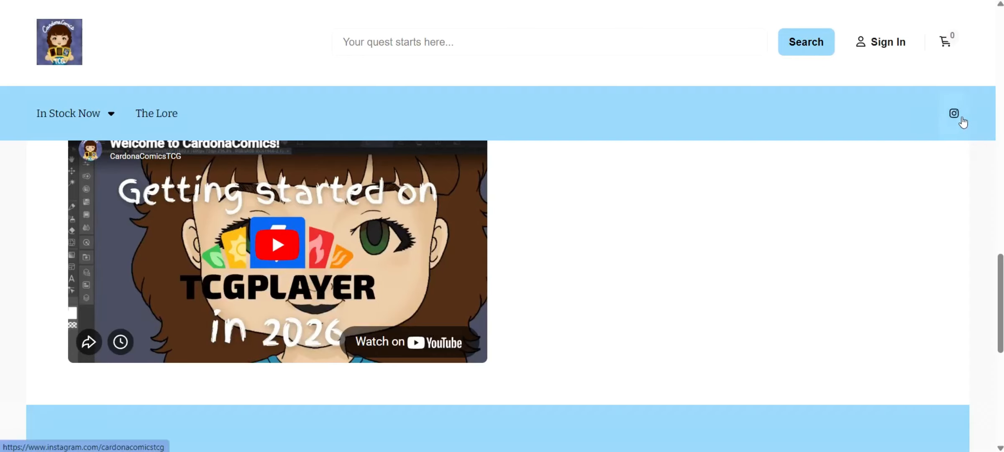
scroll(534, 272, down, 5)
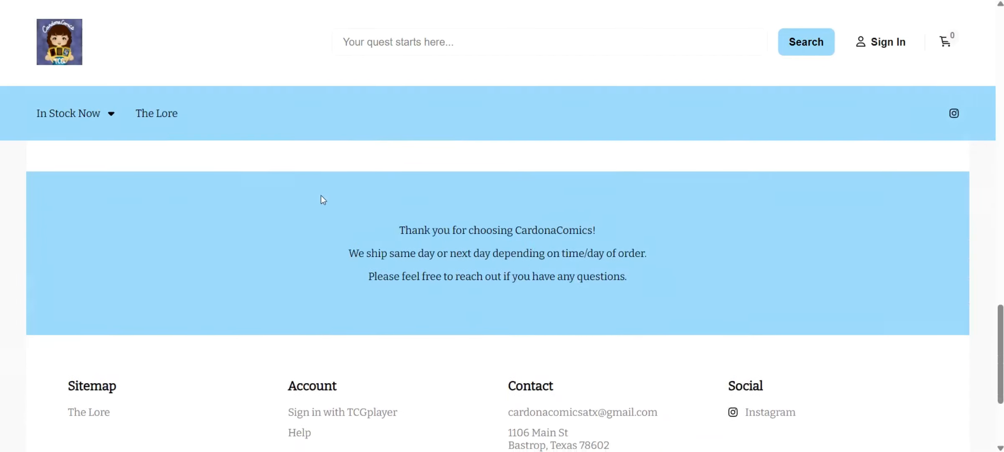
scroll(437, 298, down, 4)
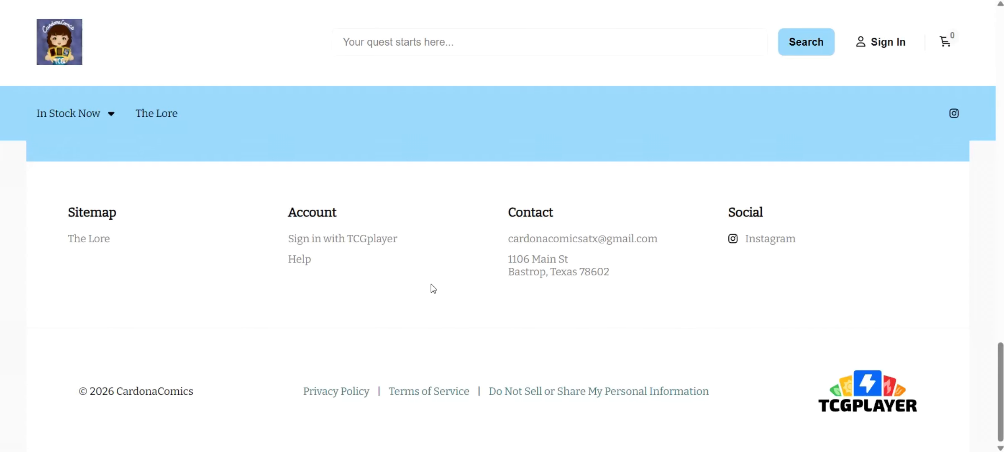
scroll(433, 287, up, 20)
scroll(432, 287, up, 5)
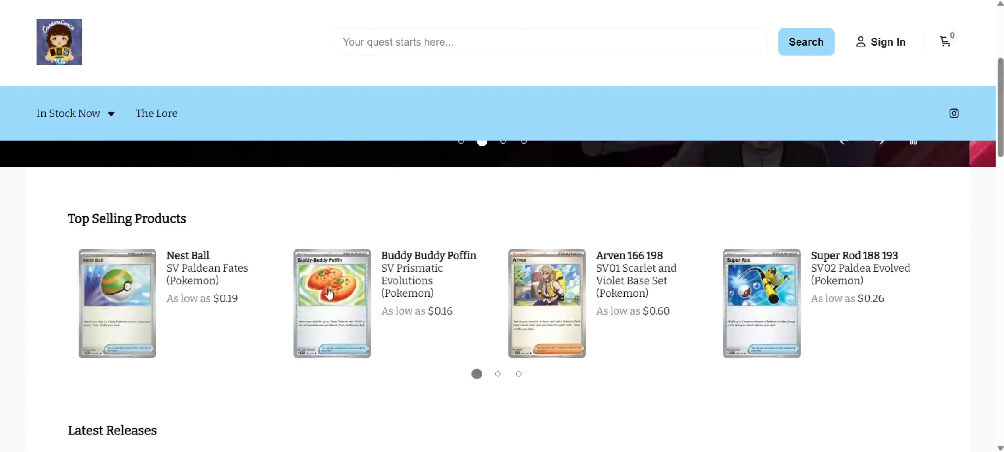
Expand the storefront's In Stock Now menu and browse the sets listed under its product lines
click(84, 117)
mouse_move(96, 171)
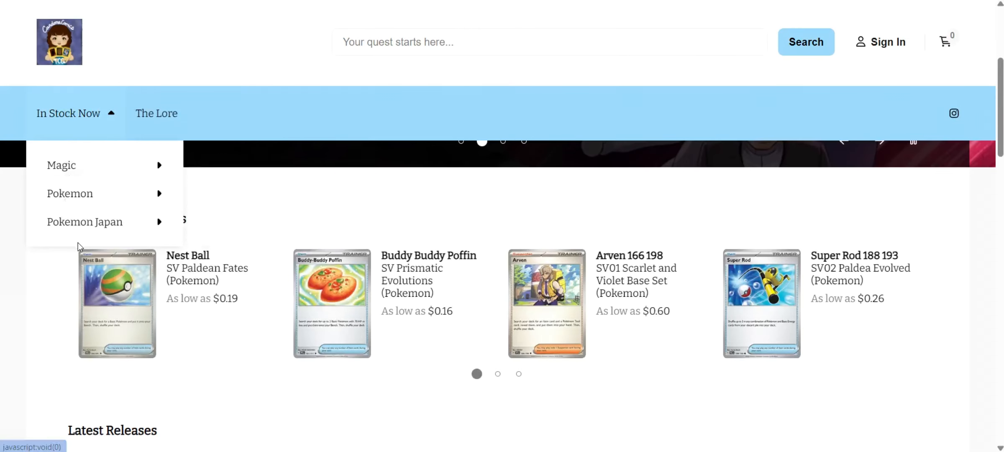
mouse_move(79, 134)
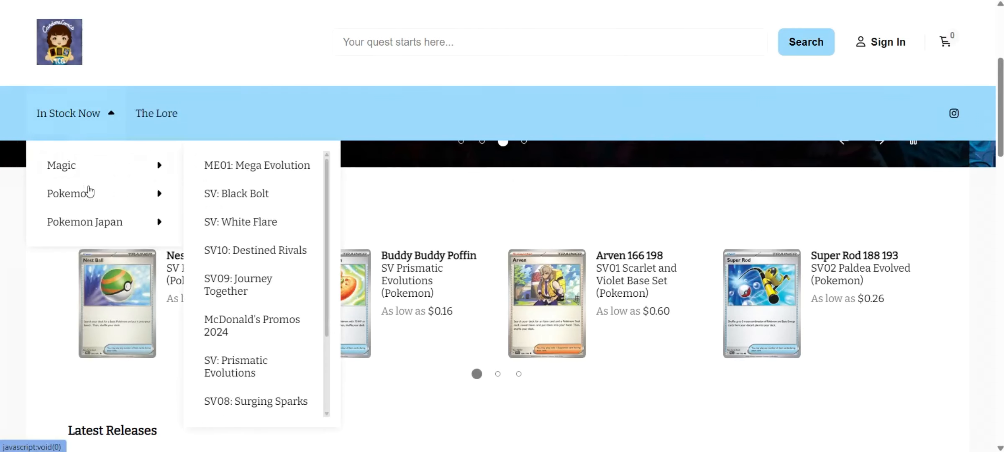
mouse_move(110, 186)
mouse_move(116, 220)
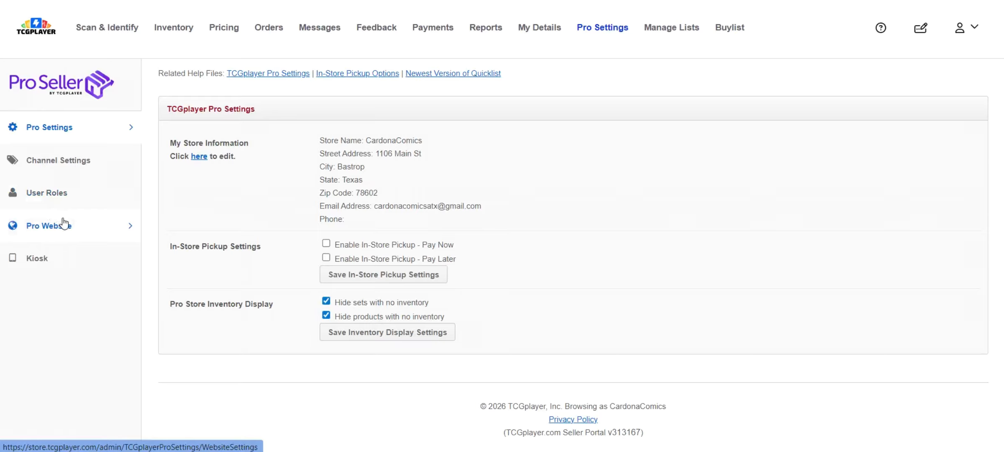
View the Pro Website dashboard in the seller portal and return to the main Pro Settings page
click(64, 224)
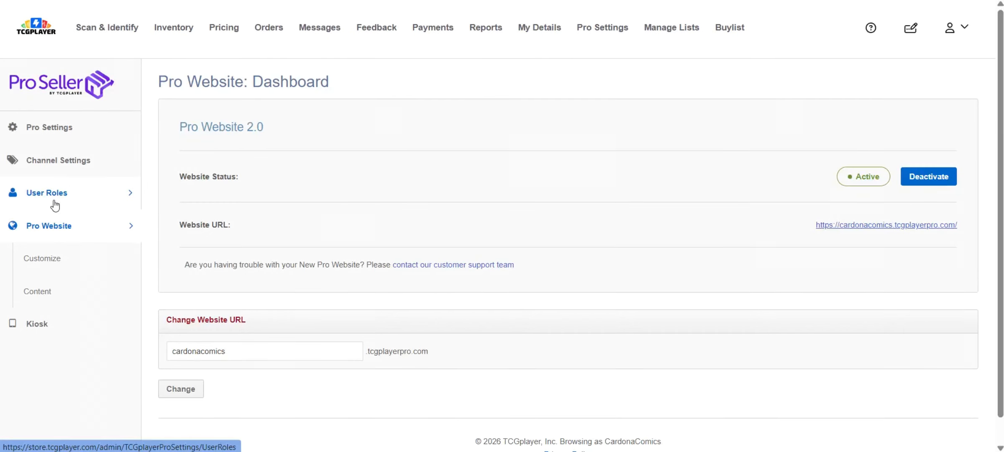
click(38, 135)
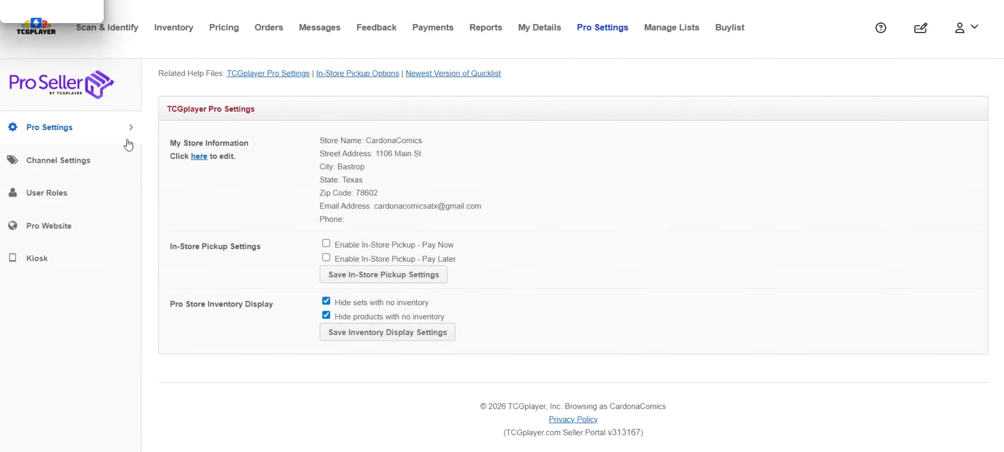